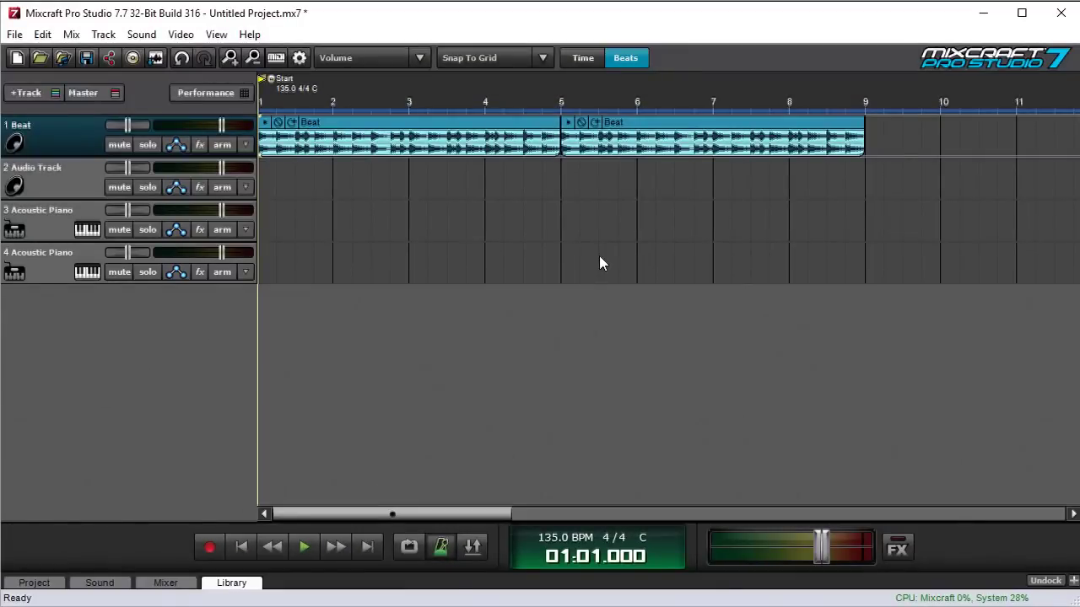
- Open the Manage Plug-Ins dialog from the File menu and add a new empty collection
left_click(15, 34)
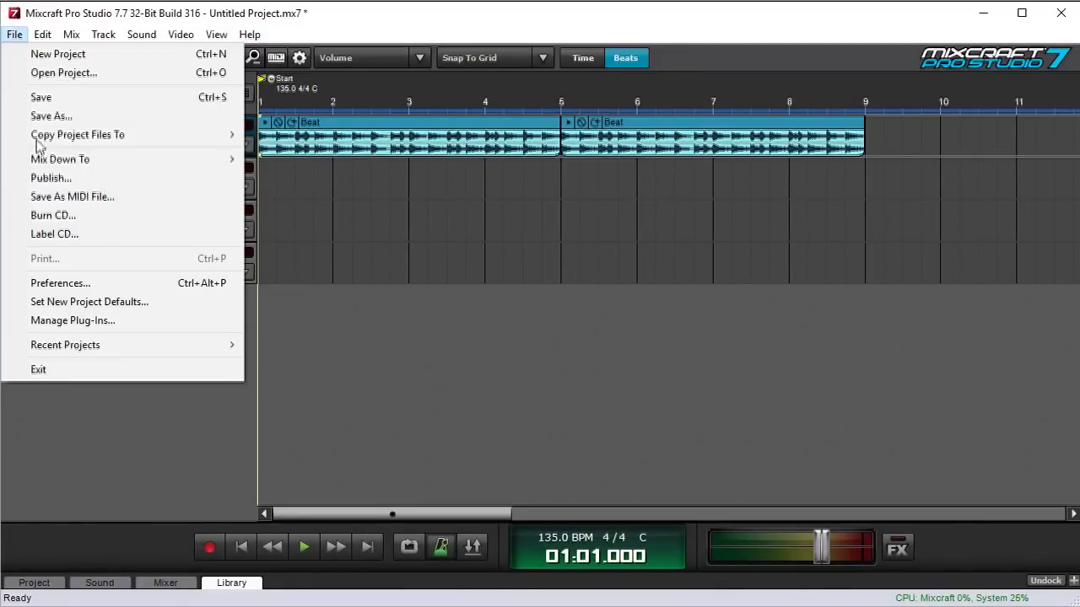
left_click(97, 323)
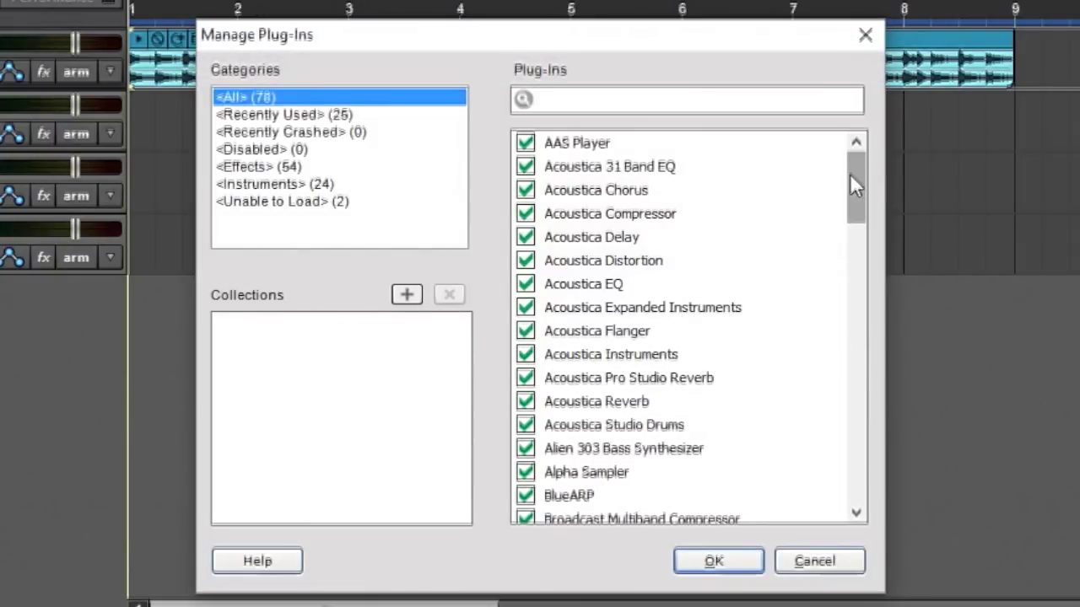
left_click_drag(849, 174, 849, 39)
left_click(412, 305)
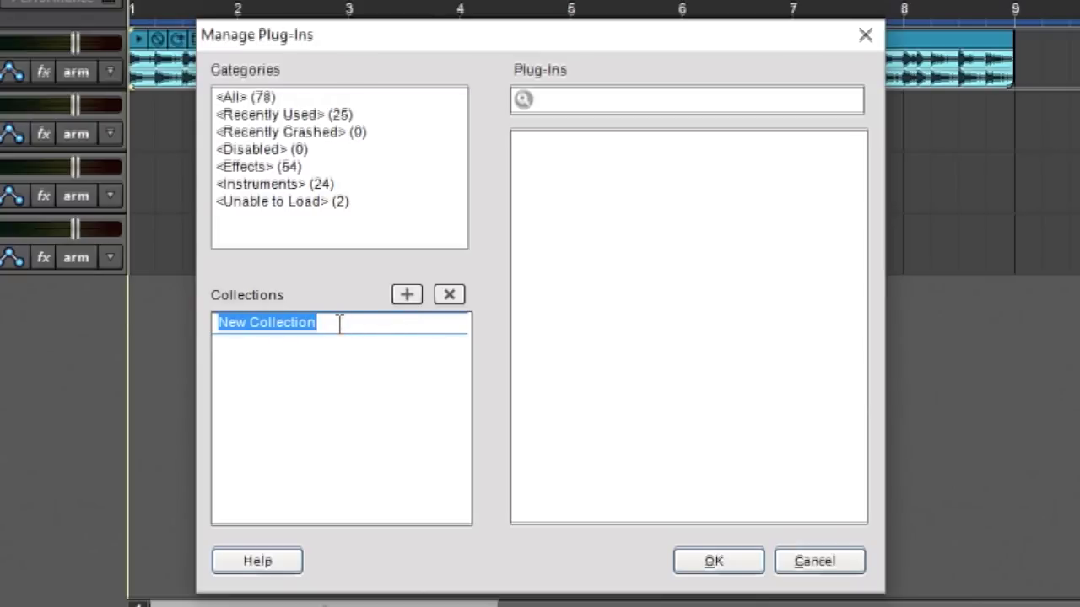
- Name the new collection 'Reverbs' and drag Acoustica Pro Studio Reverb into it from the full list
type("Reverbs")
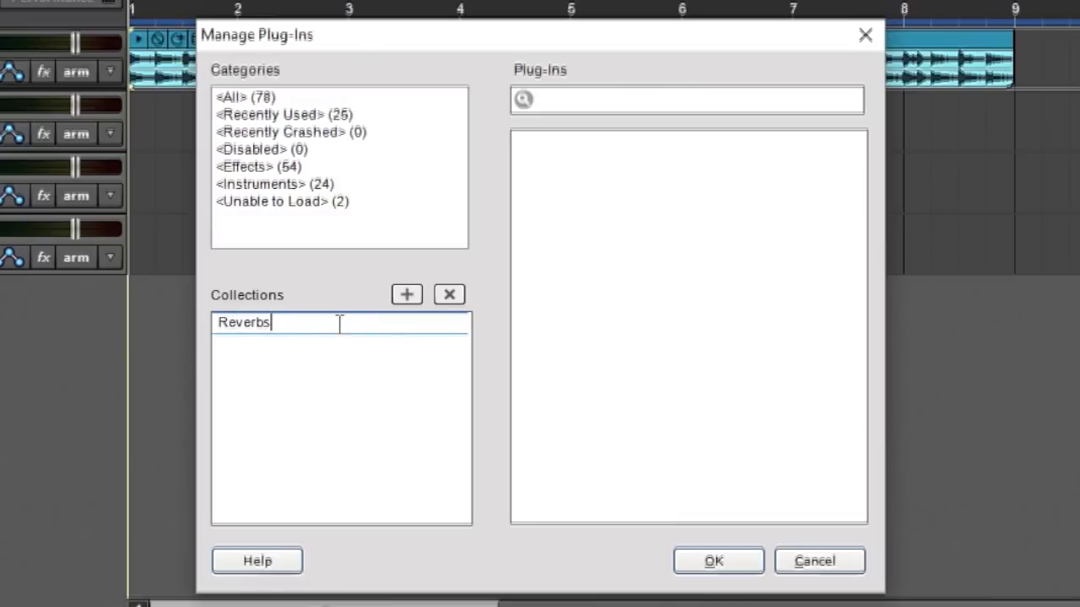
key("Return")
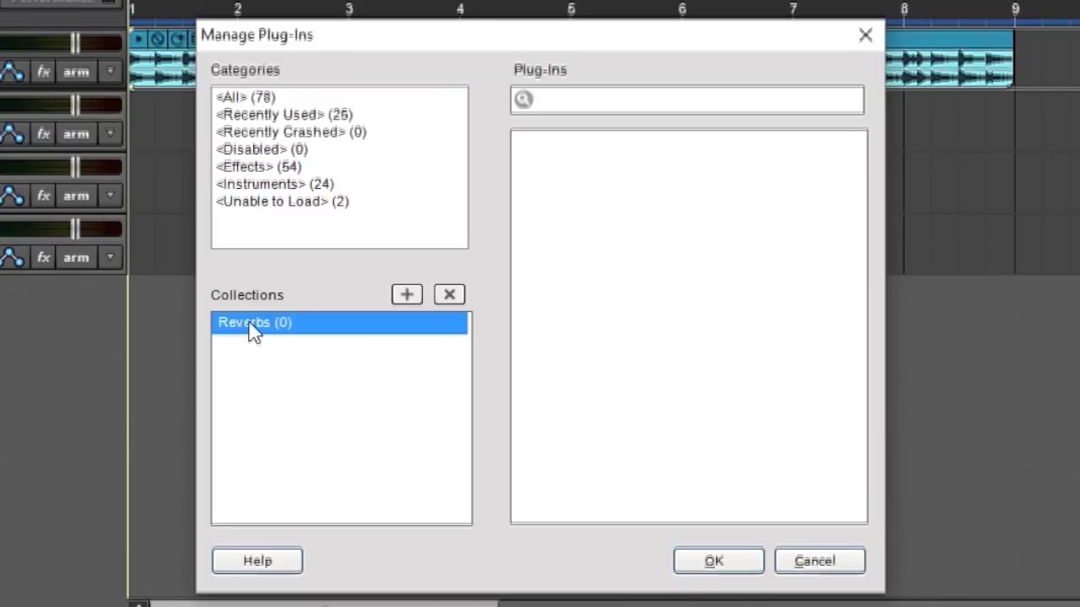
left_click(244, 98)
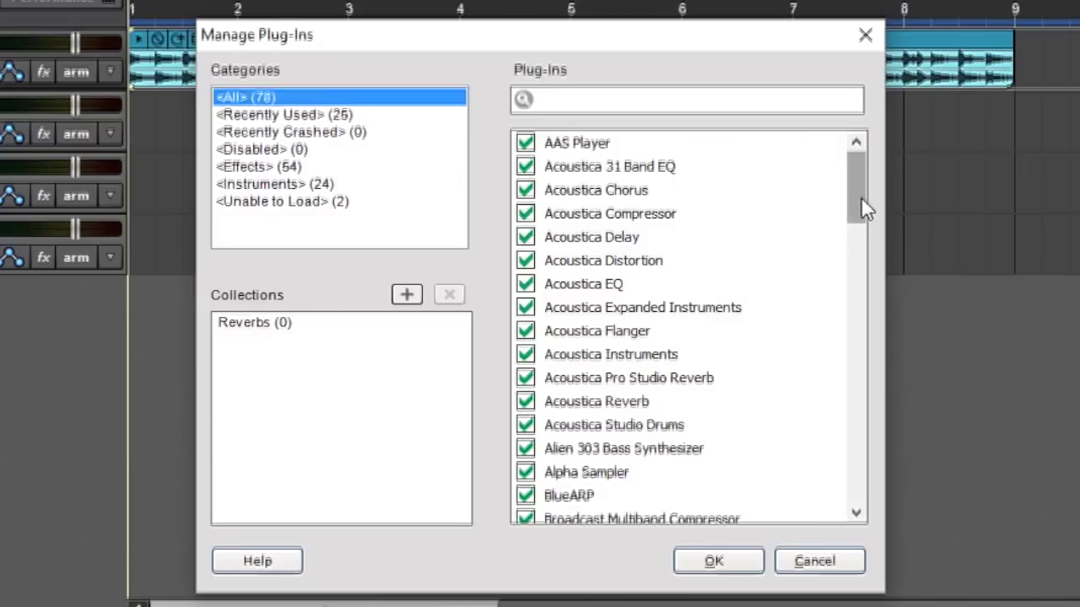
left_click_drag(860, 196, 860, 213)
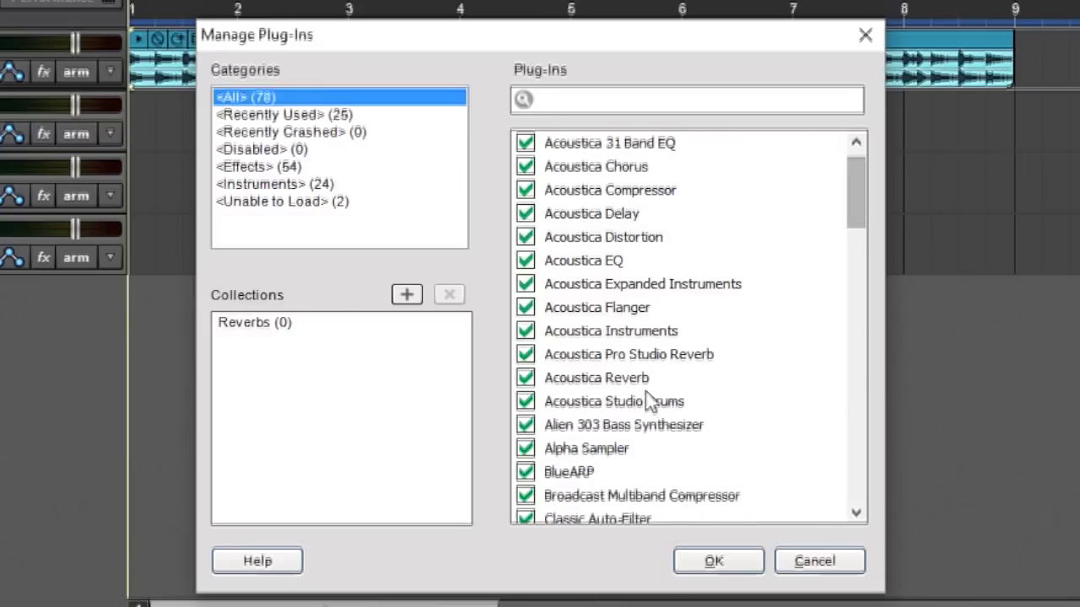
left_click_drag(629, 354, 265, 326)
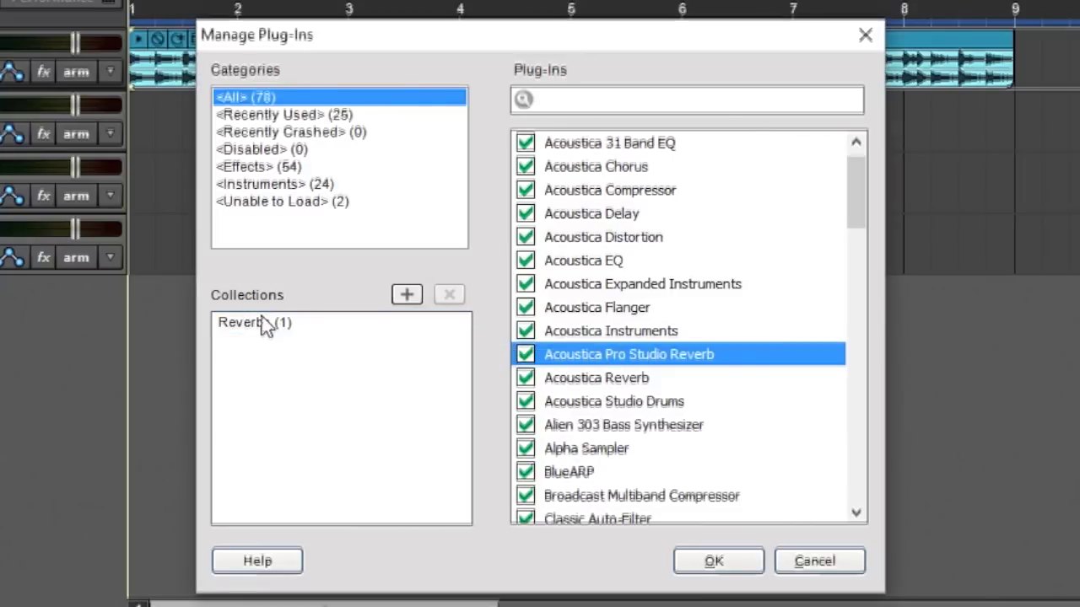
left_click_drag(624, 378, 339, 408)
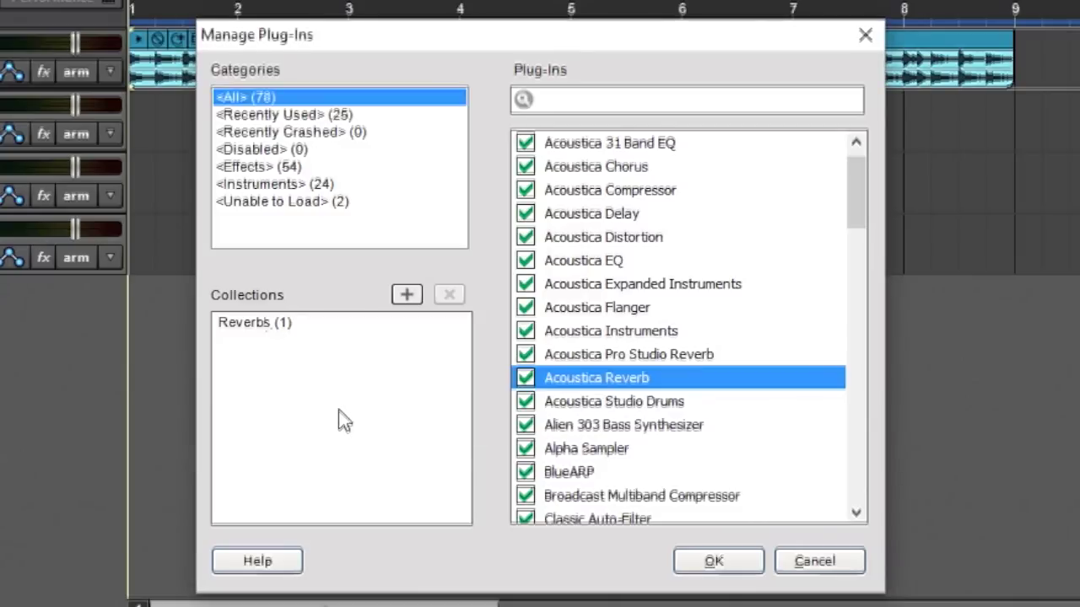
left_click(251, 328)
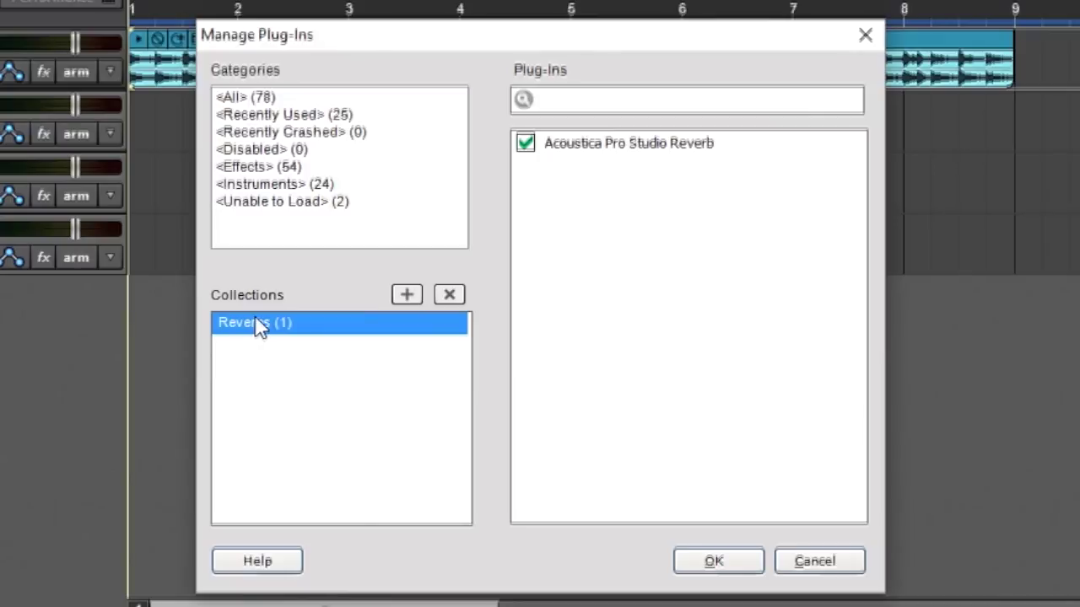
left_click(278, 97)
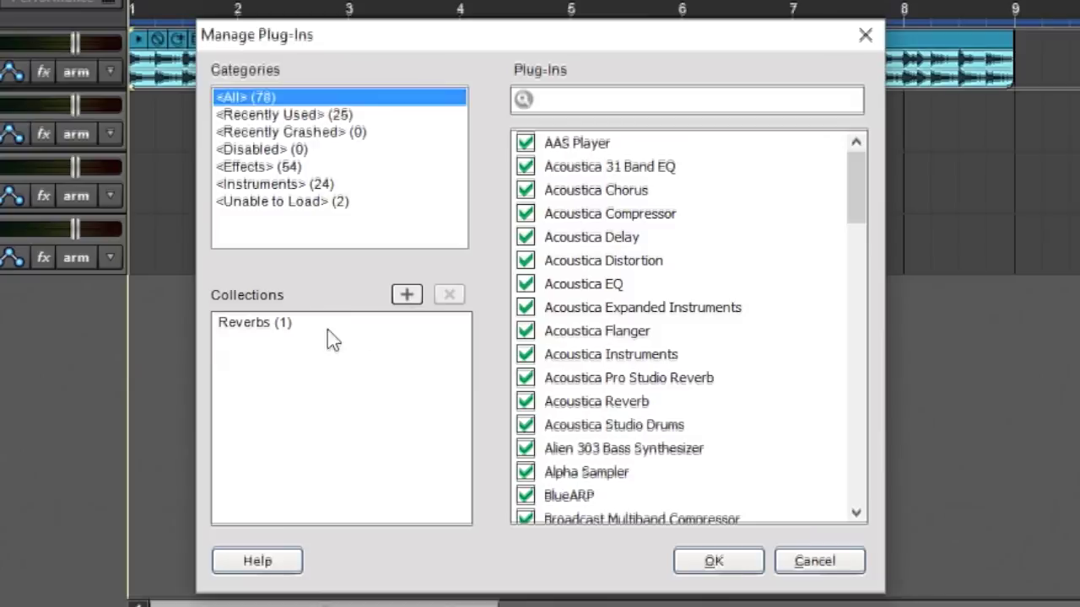
left_click(585, 105)
- Search 'reverb', add Acoustica Reverb and Classic Reverb to Reverbs, then close with OK
type("re")
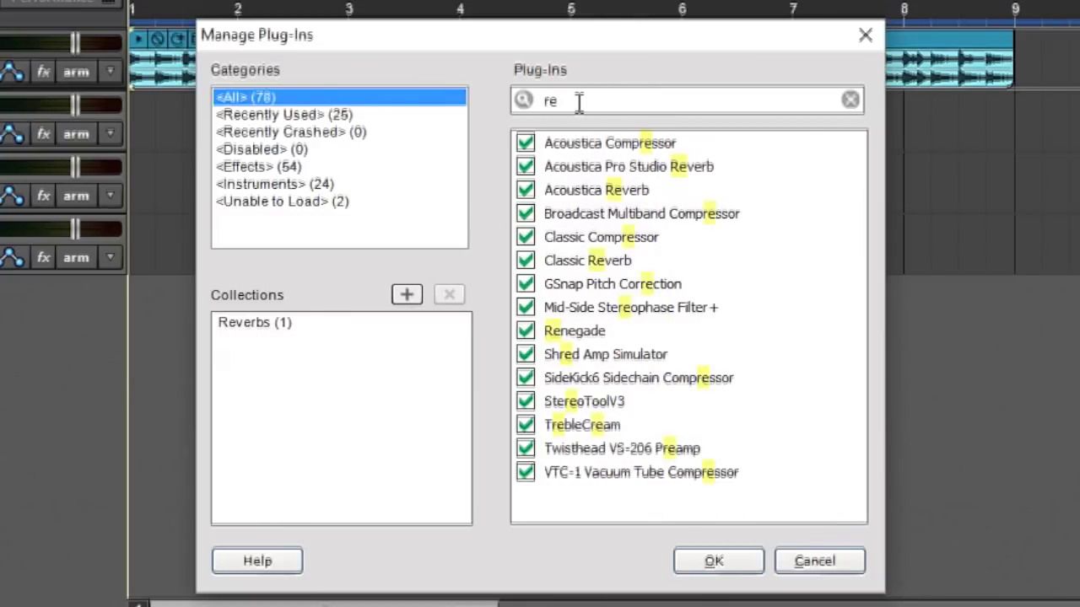
type("verb")
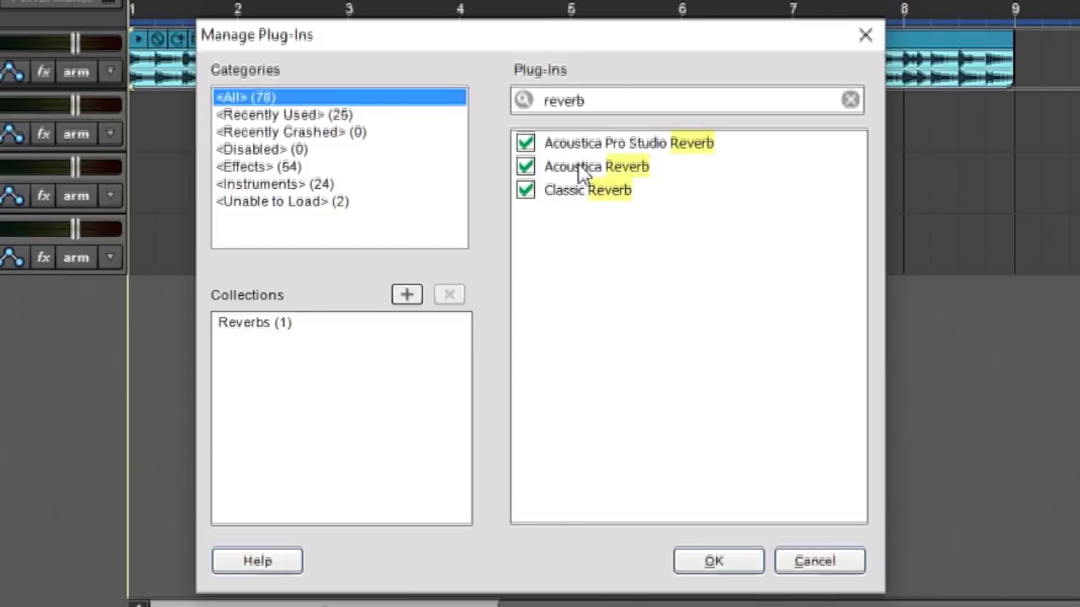
left_click_drag(580, 171, 277, 328)
left_click_drag(611, 194, 270, 330)
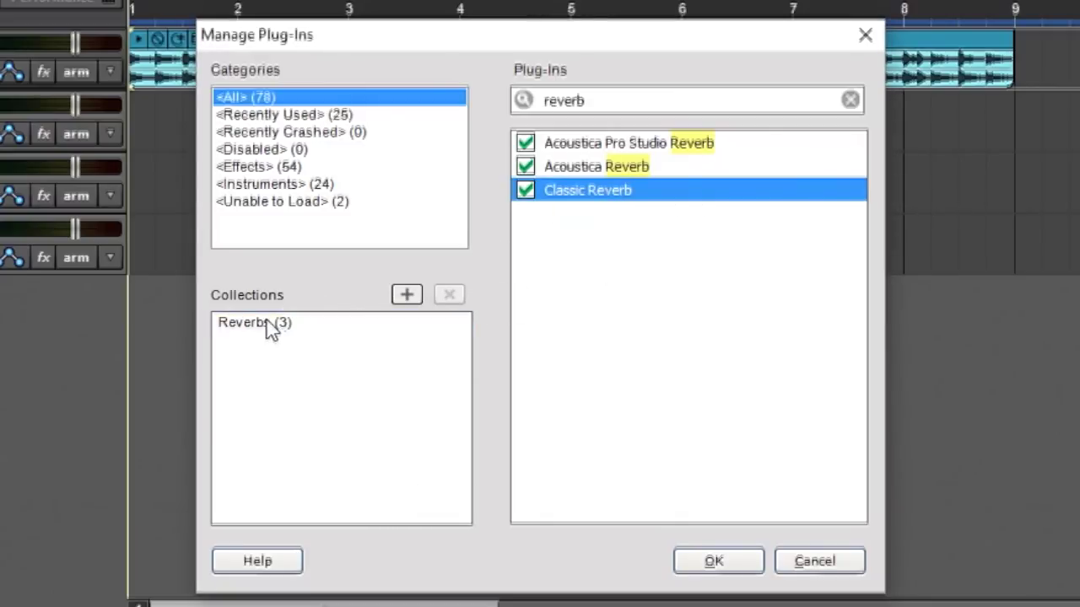
left_click(253, 326)
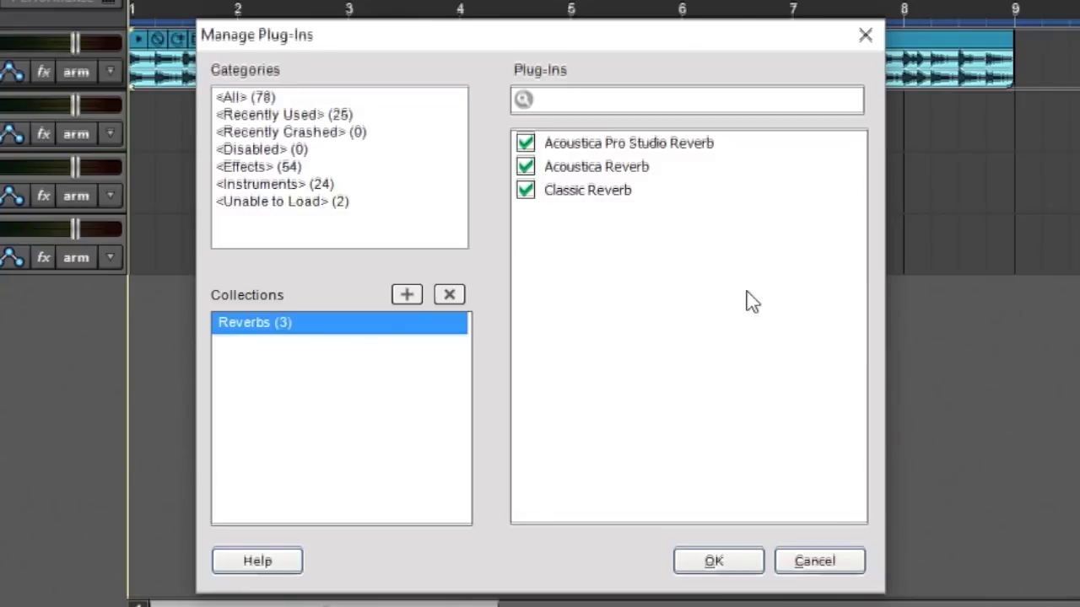
left_click(714, 562)
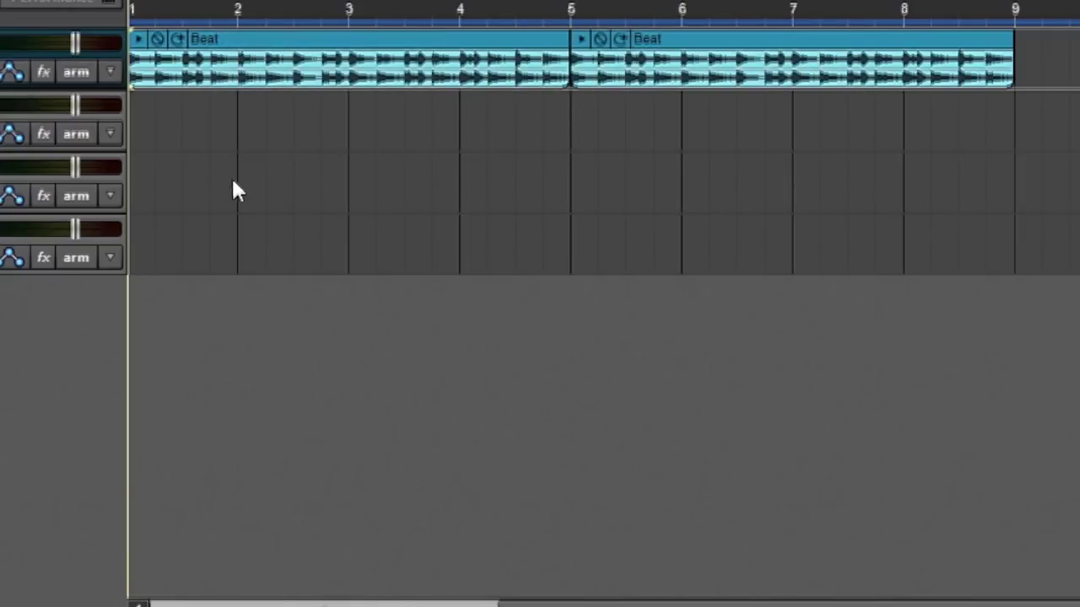
- Add Acoustica Reverb from the Reverbs (3) collection to the Beat track's effects
left_click(41, 73)
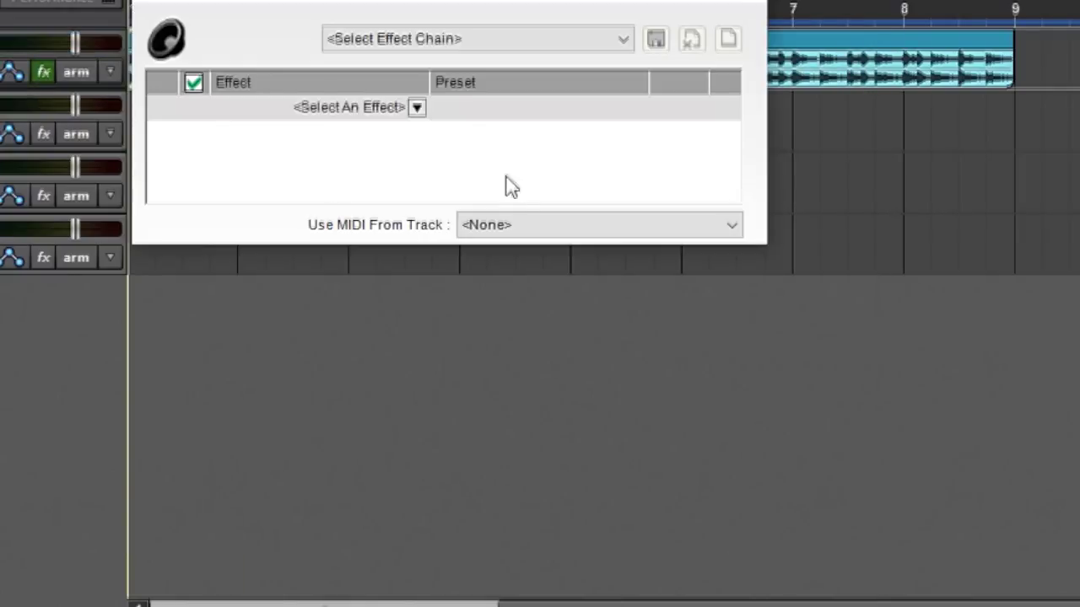
left_click(417, 108)
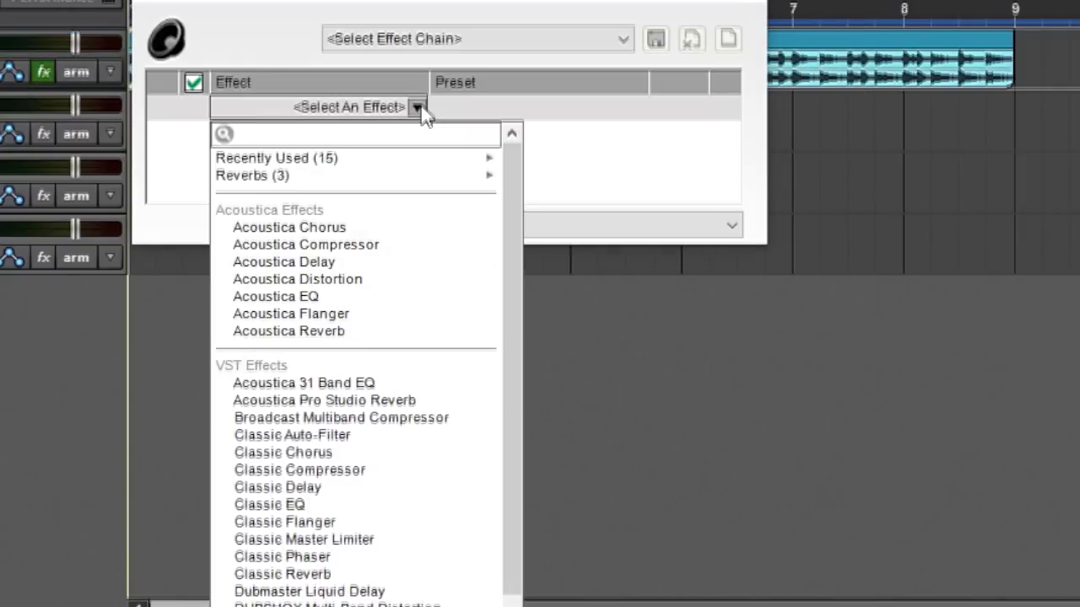
mouse_move(225, 179)
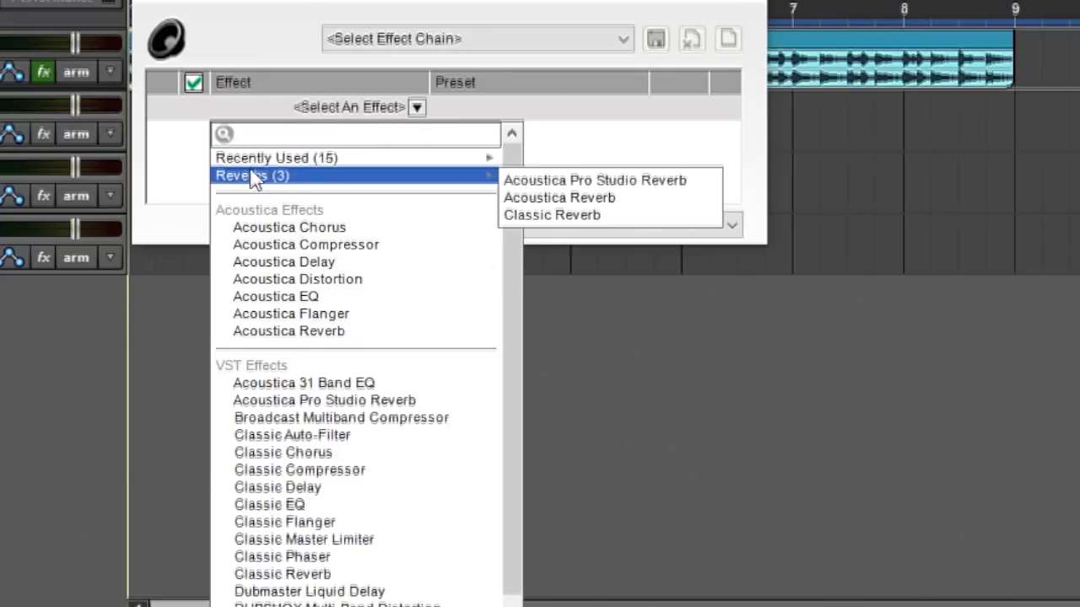
left_click(679, 197)
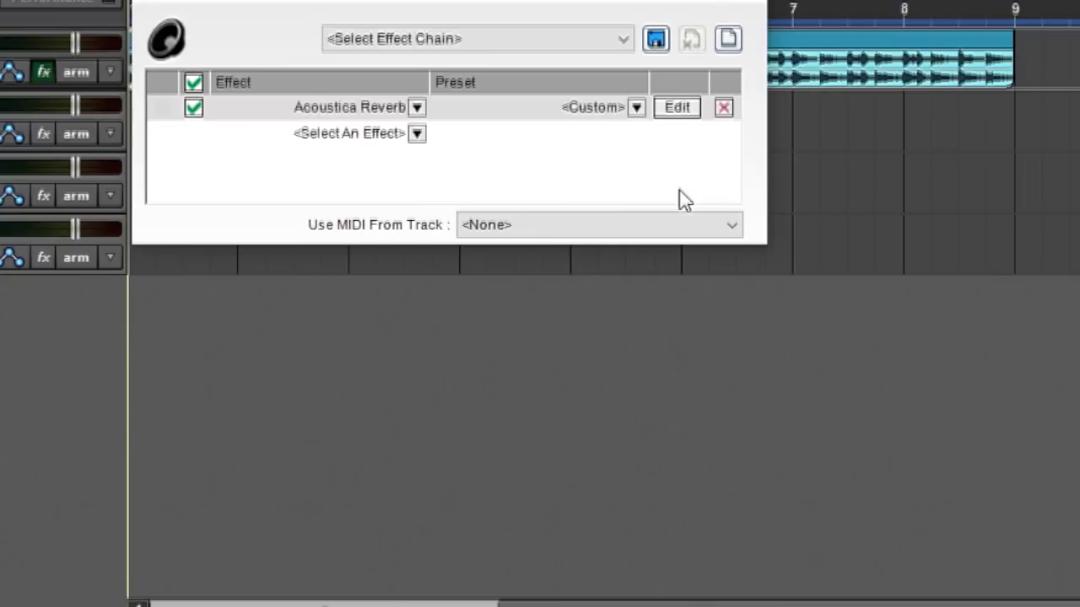
left_click(759, 3)
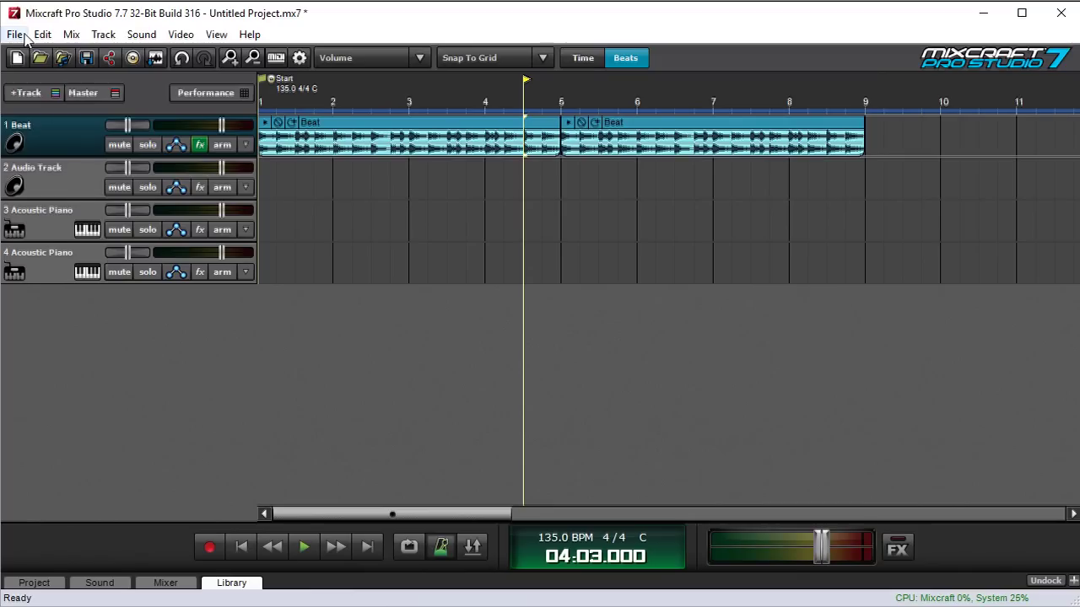
left_click(25, 34)
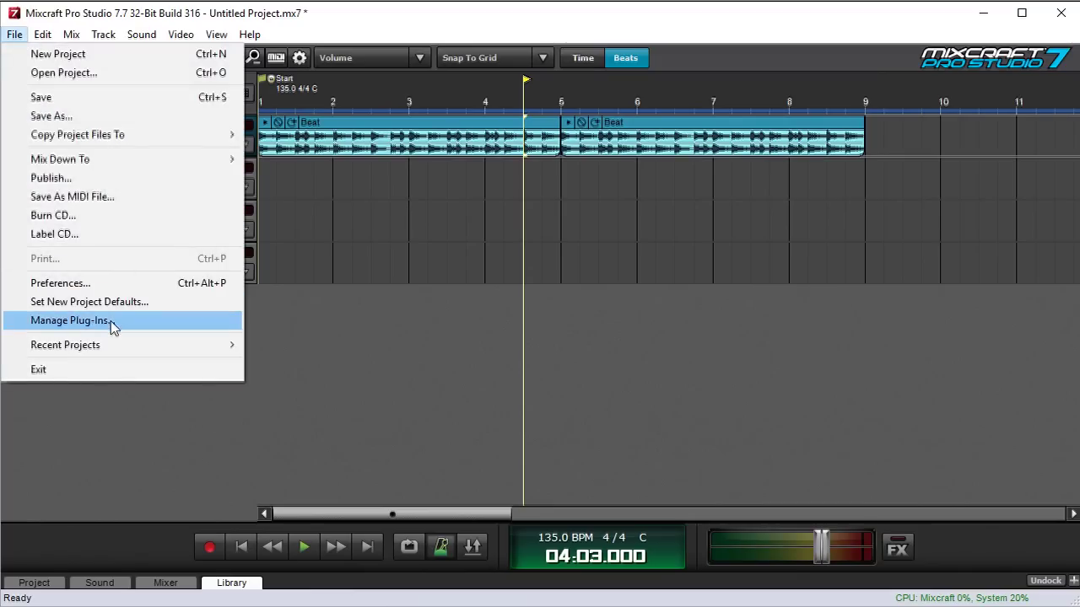
- In Manage Plug-Ins, create a 'Guitar Stuff' collection and a vocal-effects collection
left_click(111, 321)
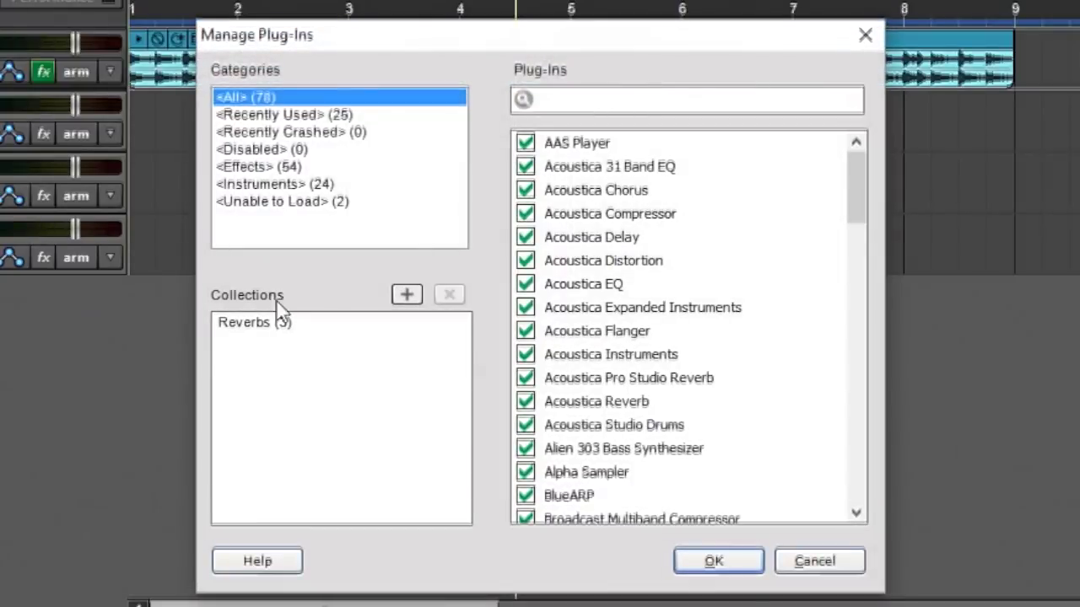
left_click(405, 295)
type("Gui")
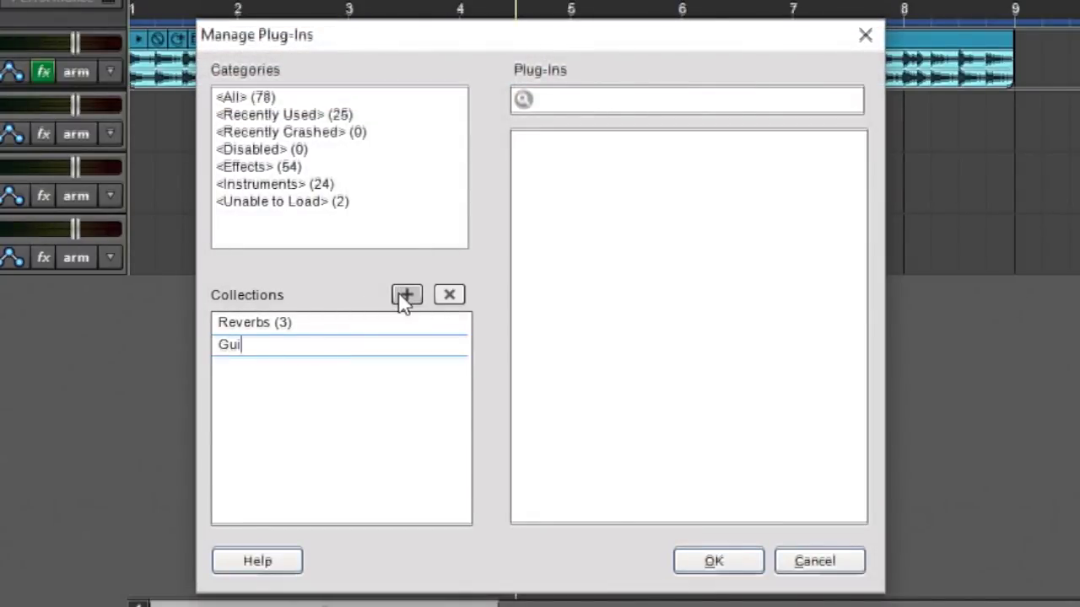
type("tar Stuff")
left_click(405, 295)
type("Ef")
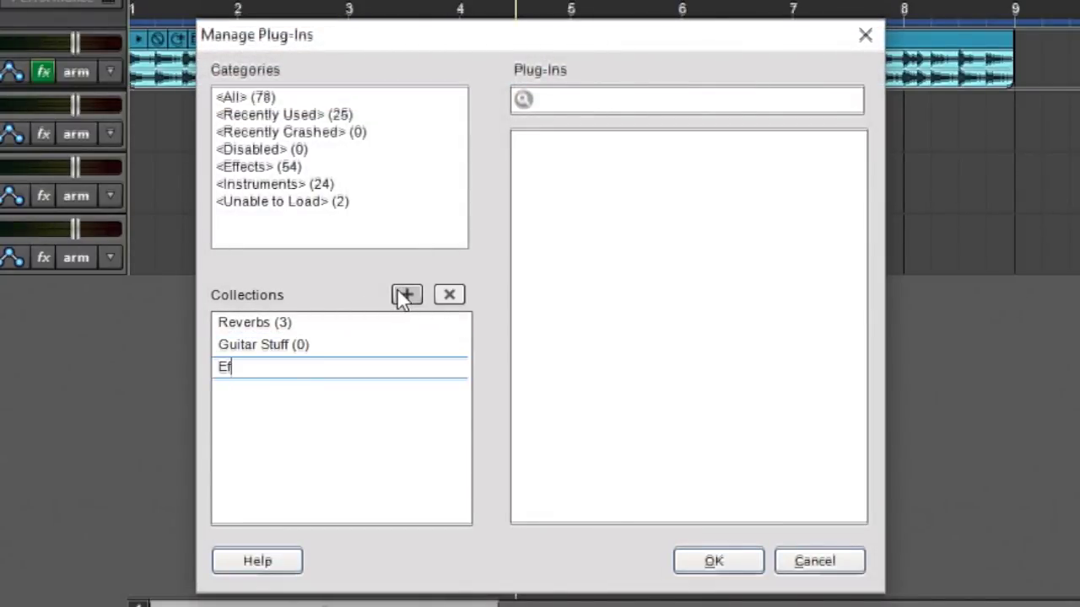
type("fects for Bob's Vocals")
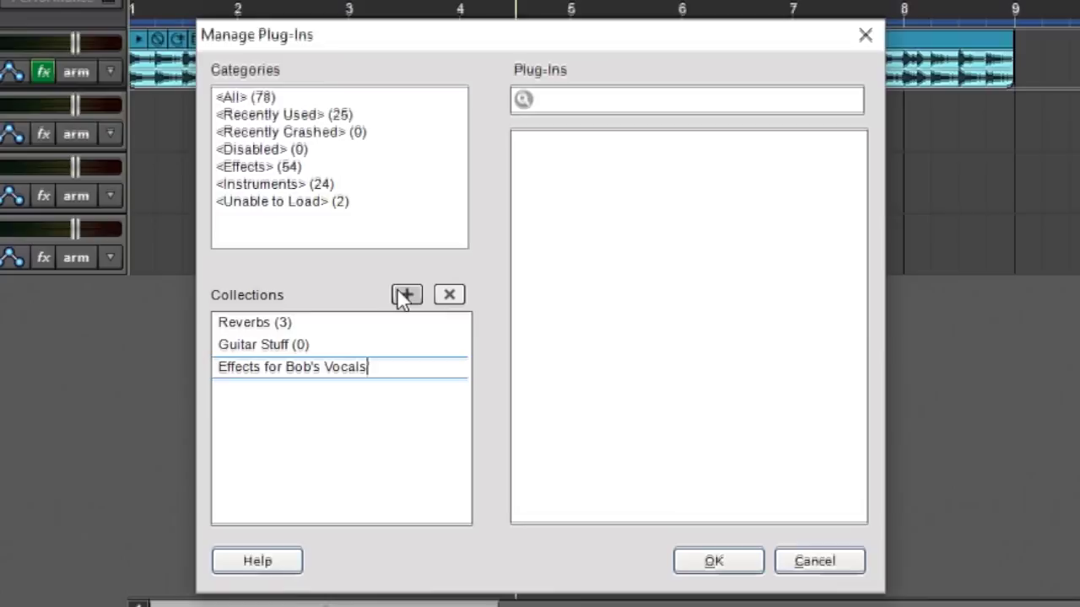
key("Return")
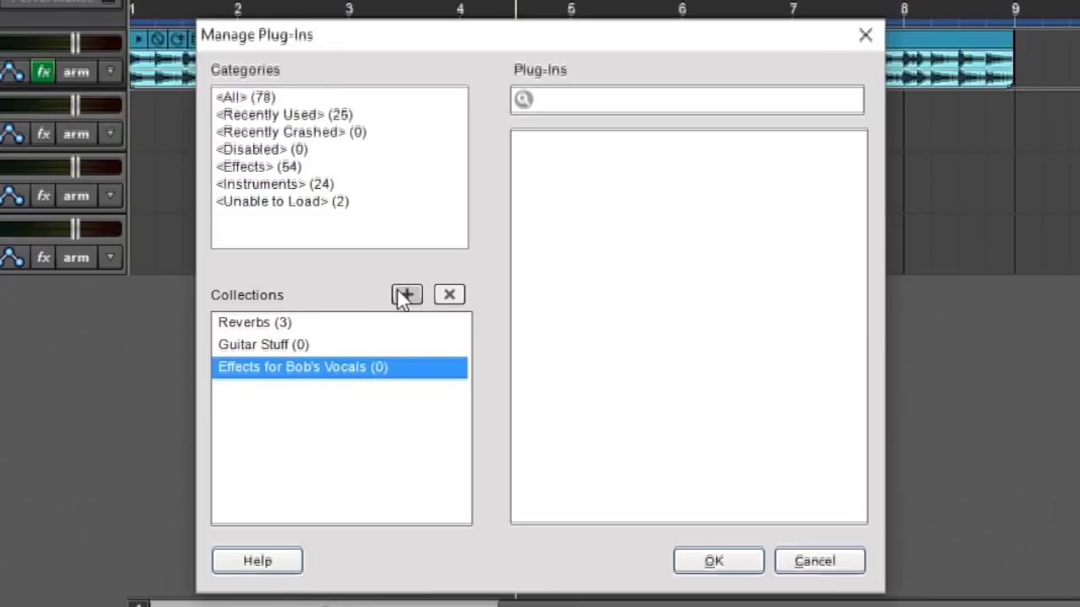
- Add Acoustica Delay and Twisthead VS-206 Preamp to the vocal-effects collection
left_click(268, 99)
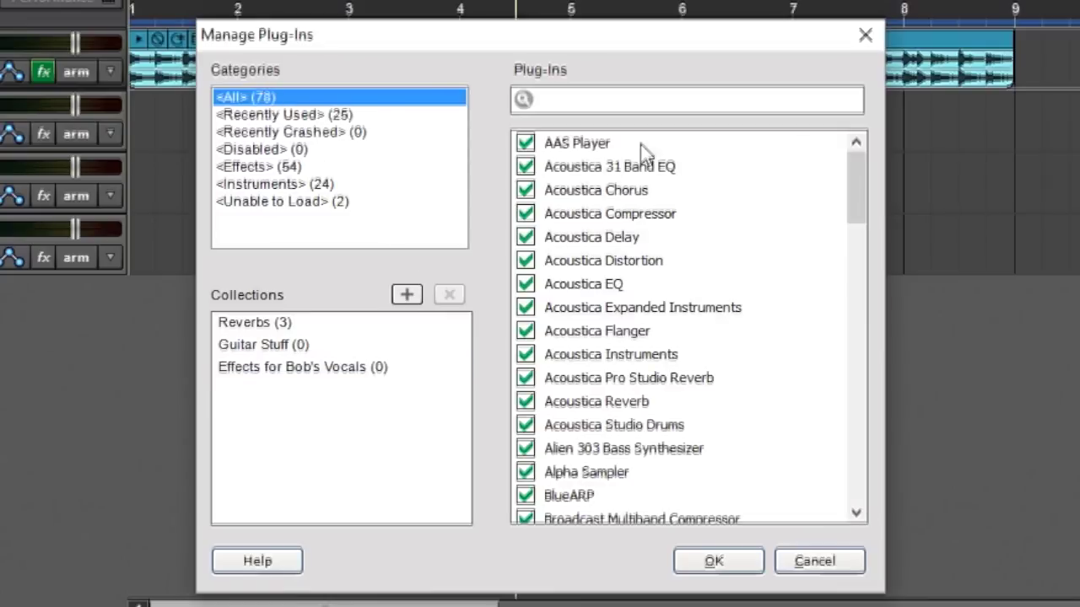
left_click_drag(622, 238, 369, 376)
scroll(703, 413, "down", 18)
left_click_drag(690, 433, 348, 373)
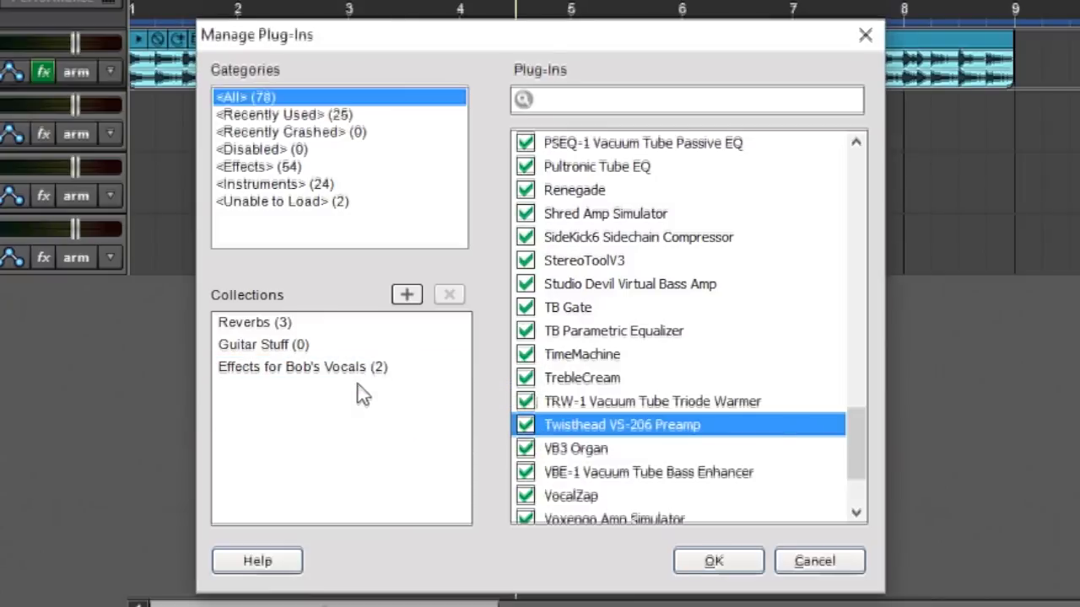
left_click(362, 371)
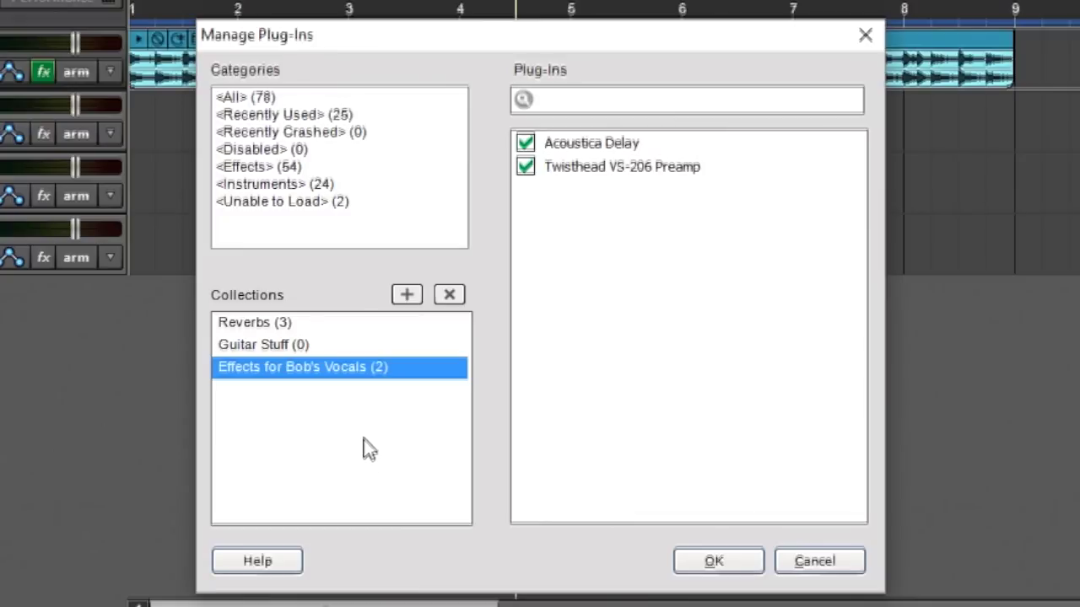
left_click(292, 187)
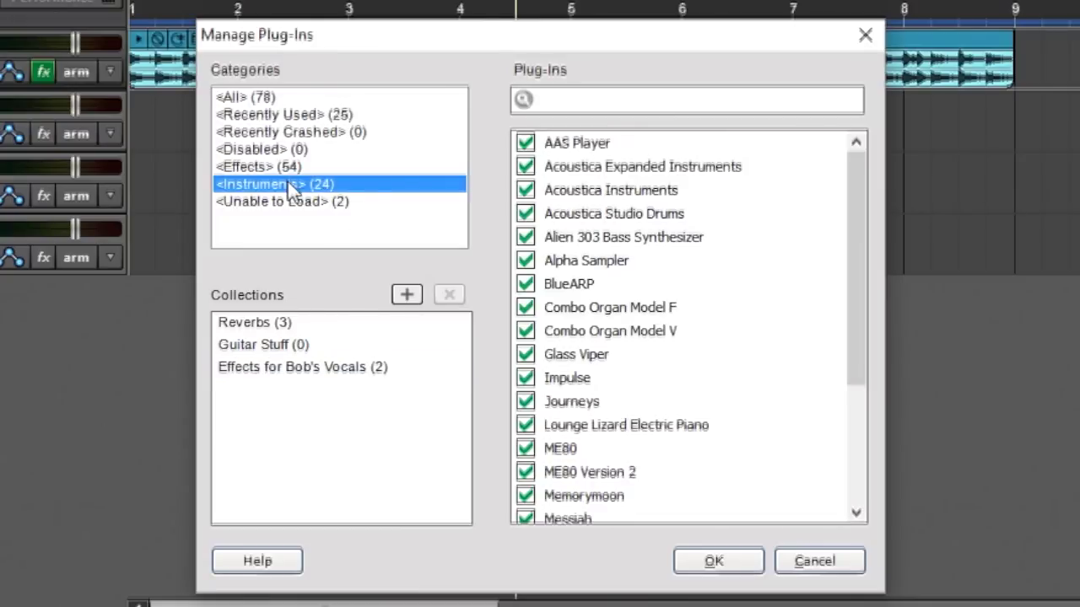
- Create an 'Atmospheric' collection with Journeys, Impulse and ME80 Version 2, then save with OK
left_click(407, 297)
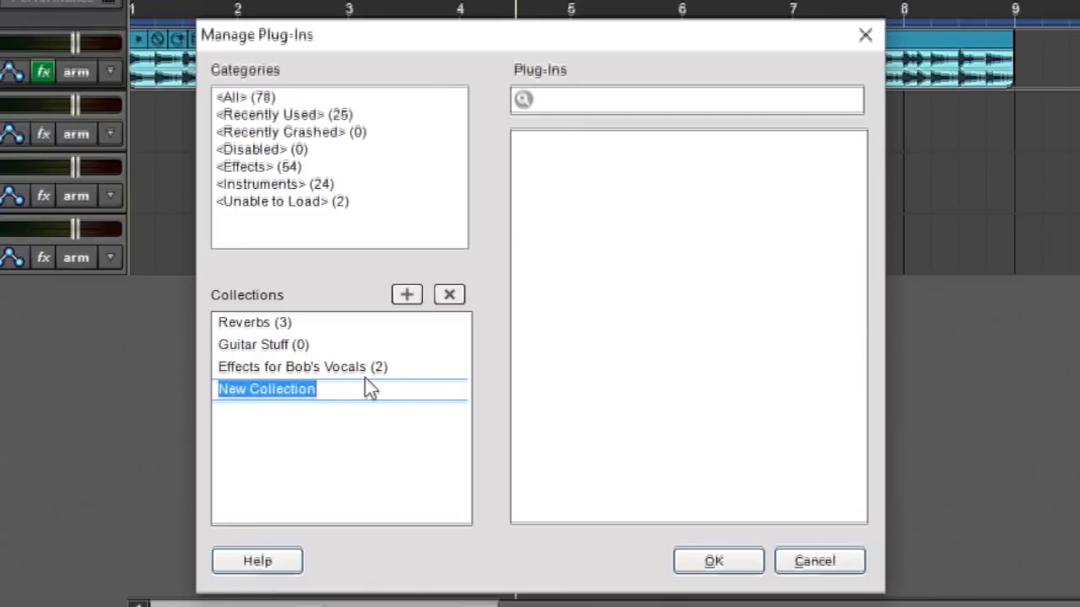
type("Atmospheric")
key("Return")
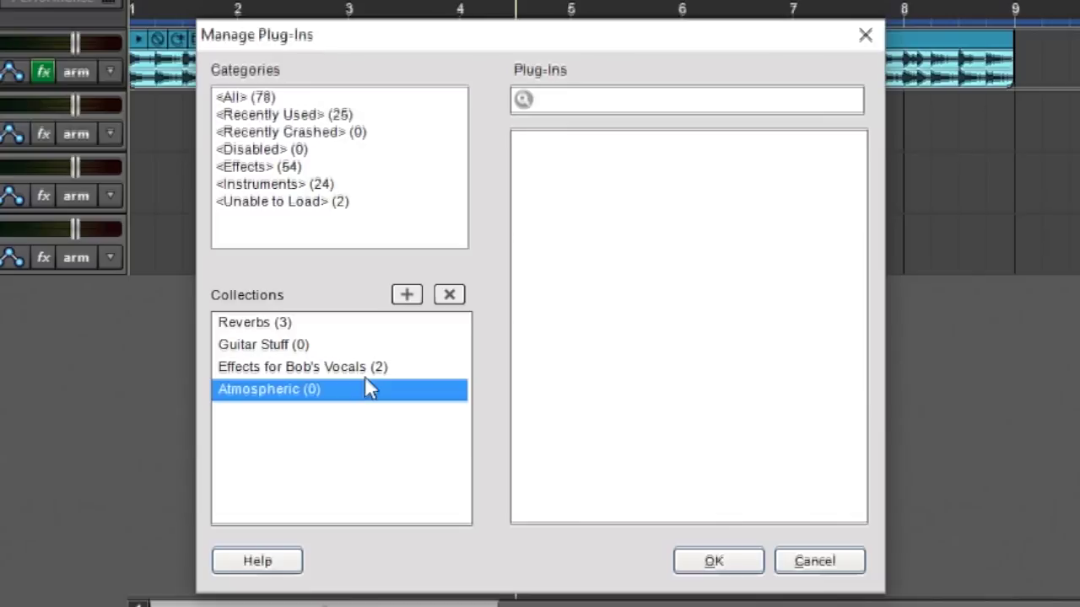
left_click(278, 184)
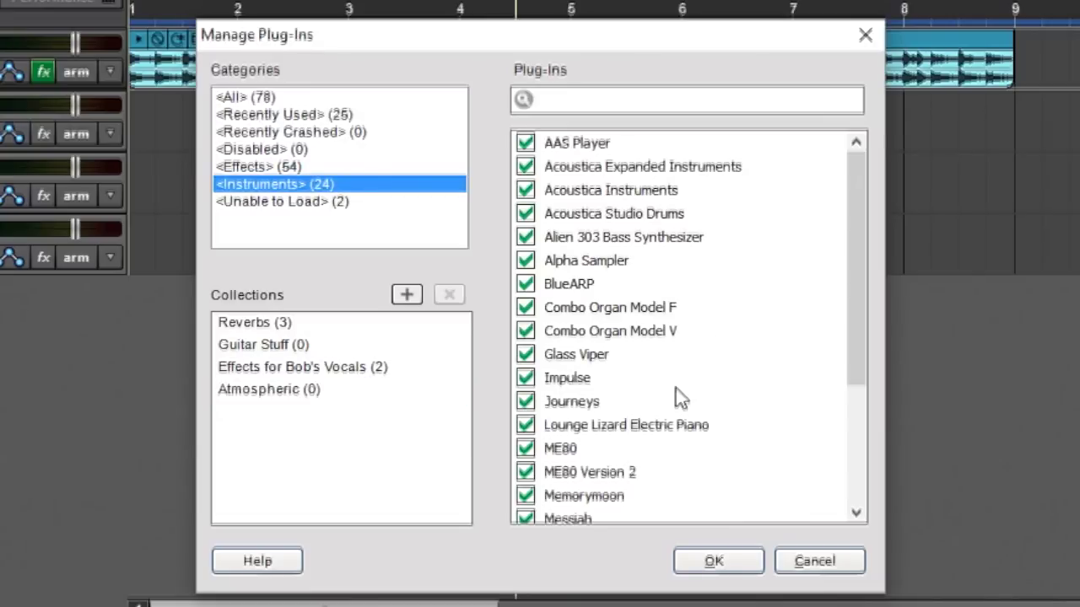
left_click_drag(570, 402, 303, 393)
left_click_drag(566, 377, 329, 393)
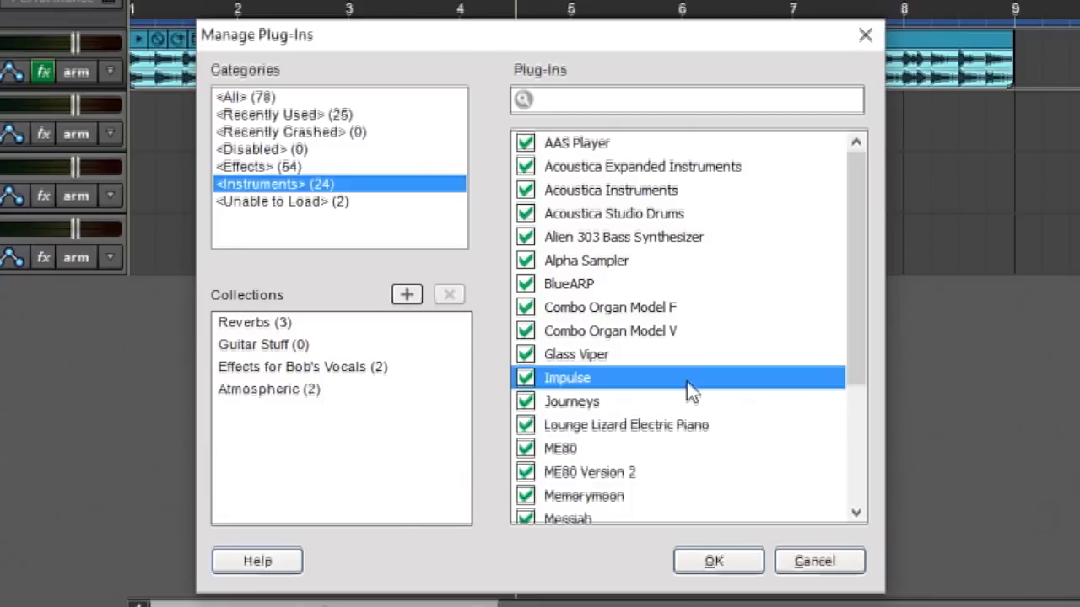
left_click_drag(574, 477, 266, 394)
left_click(278, 393)
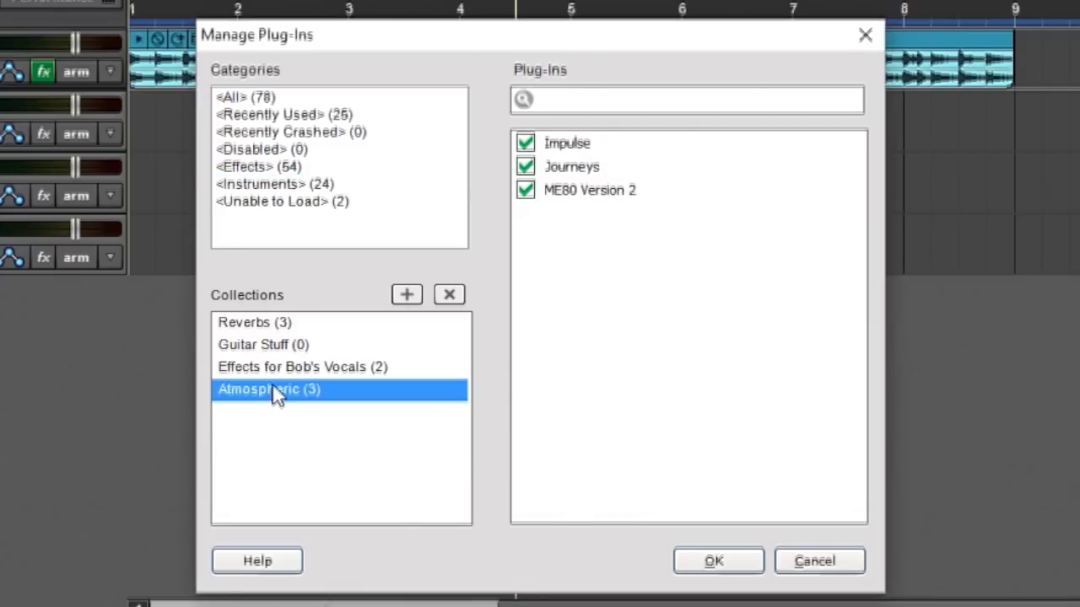
left_click(742, 567)
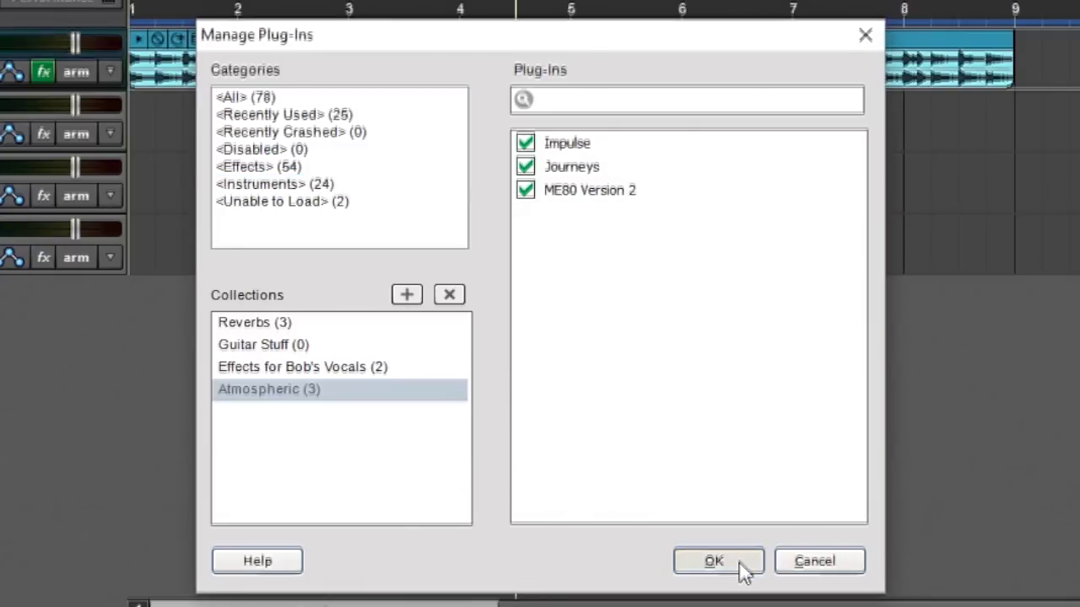
left_click(10, 251)
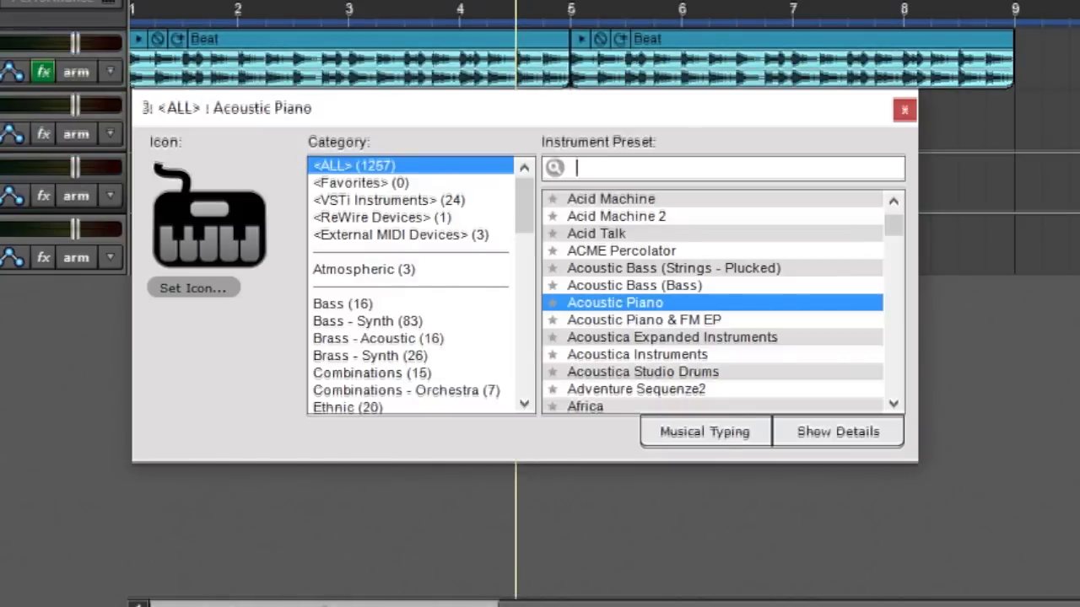
- Load ME80 Version 2 from the Atmospheric category as track 3's instrument
left_click(371, 271)
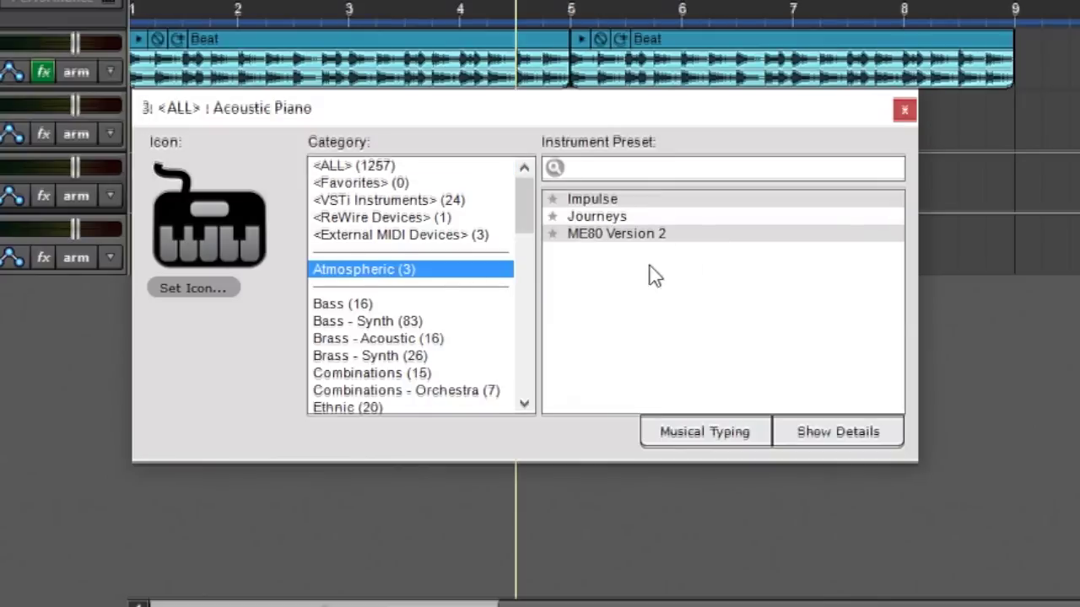
left_click(649, 233)
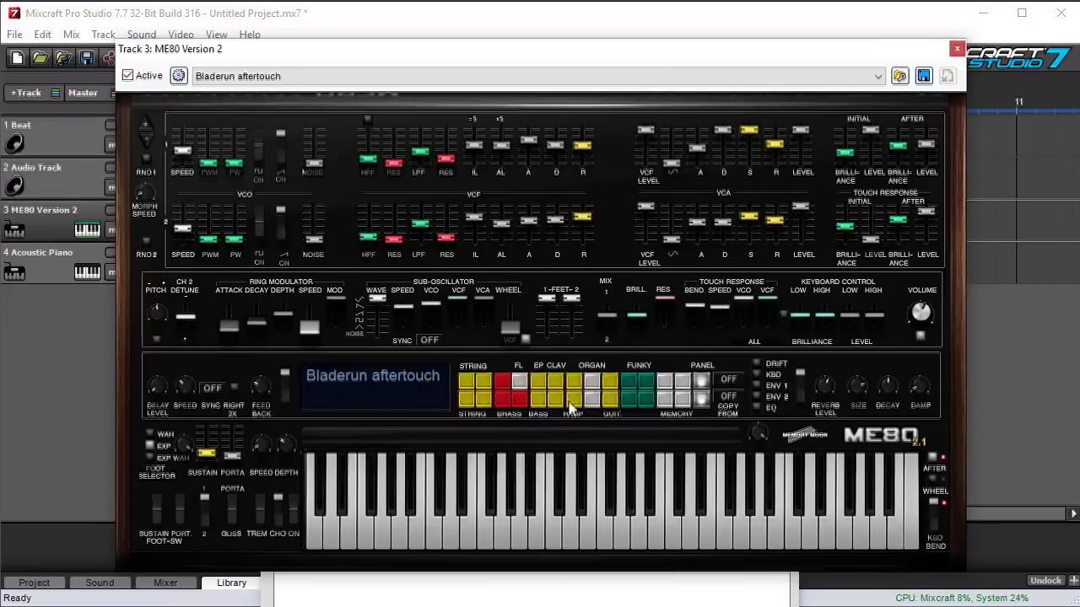
- Reopen Manage Plug-Ins and move Atmospheric to the top and Guitar Stuff to the bottom
left_click(957, 51)
left_click(15, 35)
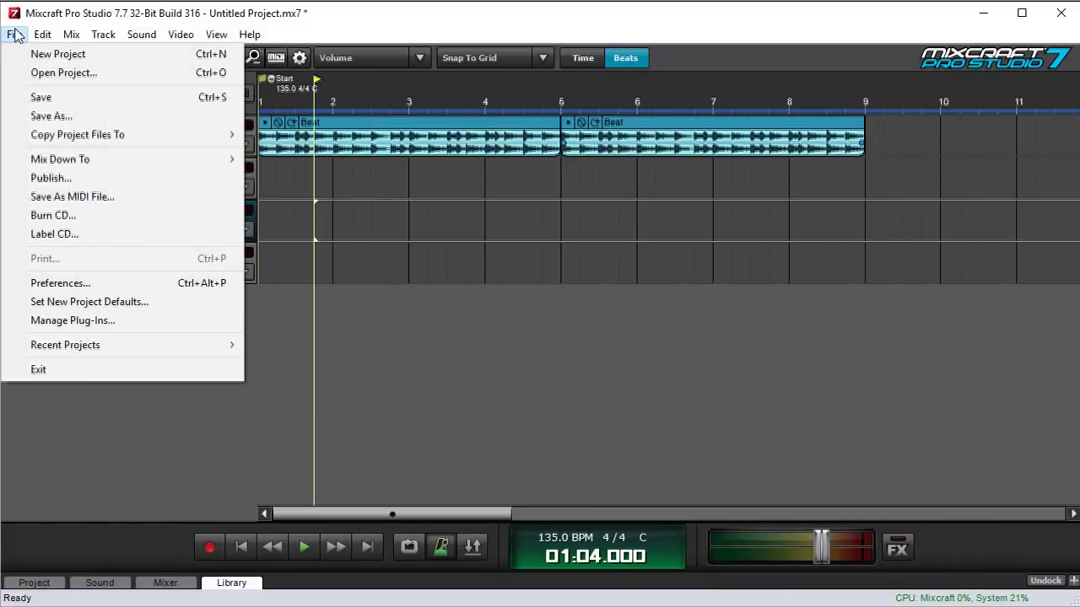
left_click(73, 319)
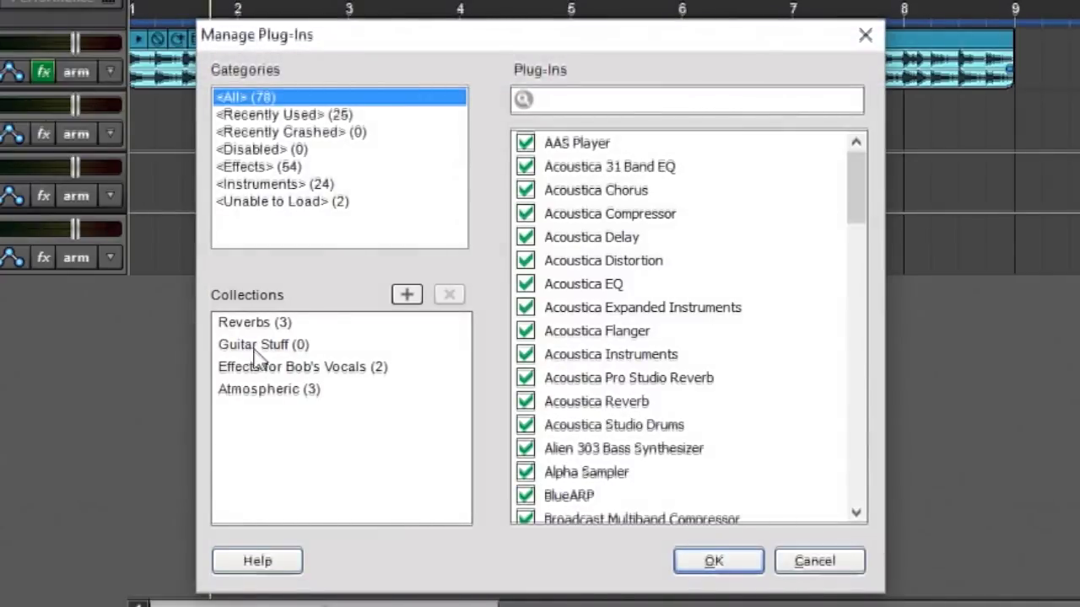
left_click_drag(264, 393, 264, 340)
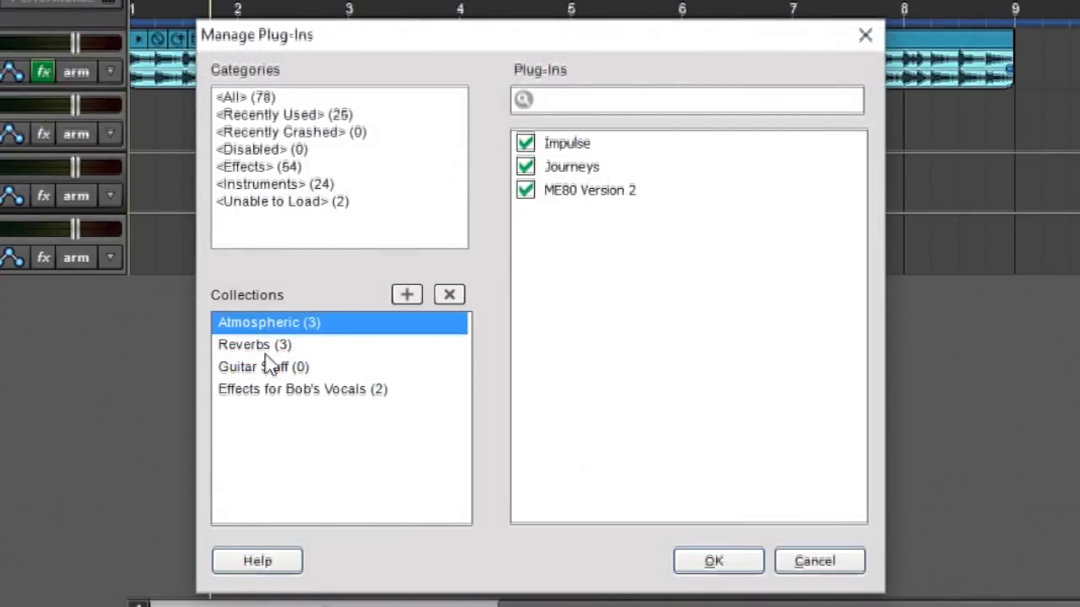
left_click_drag(265, 355, 263, 385)
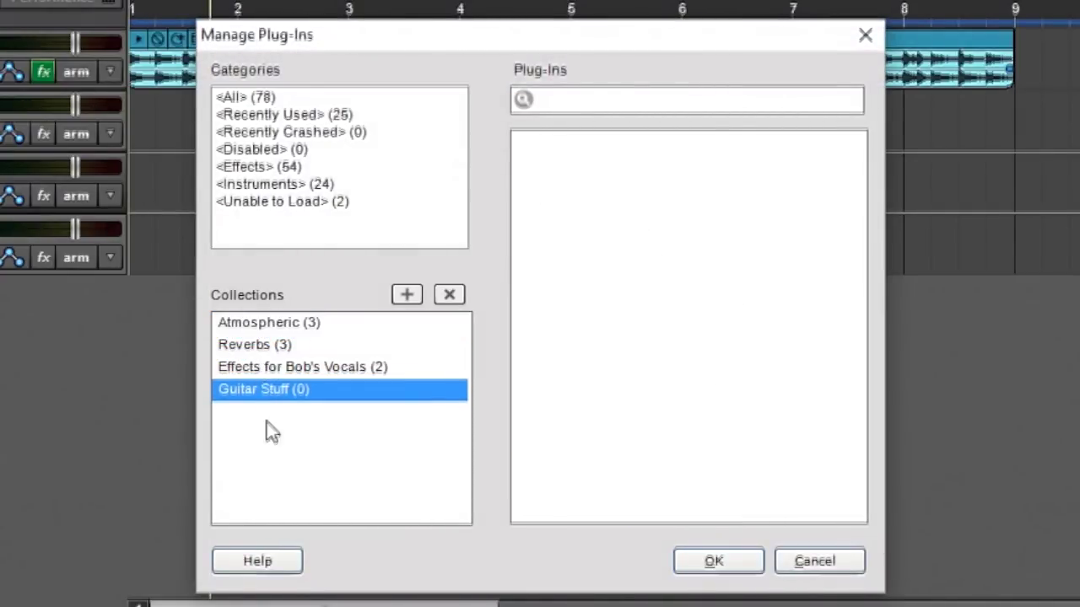